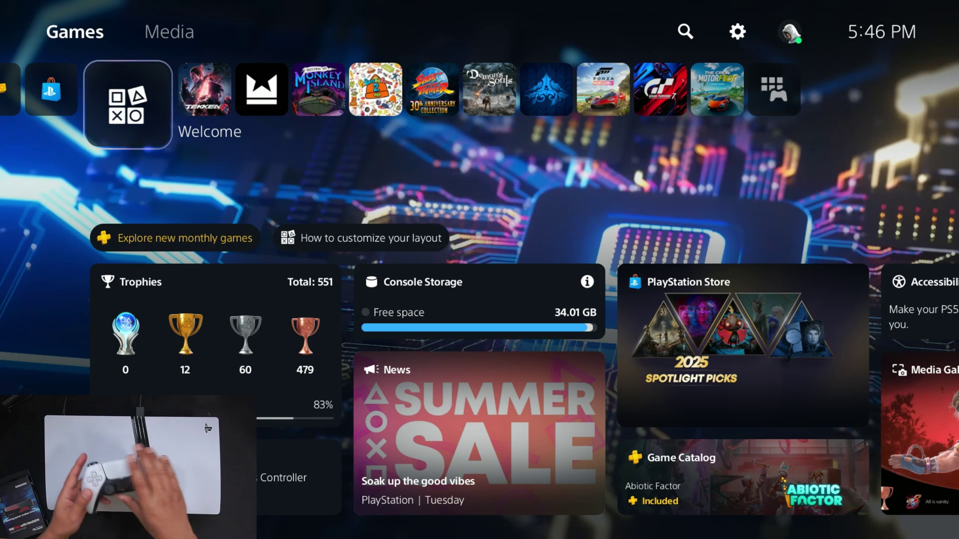
- Open the console's Storage settings from the home screen
{"action": "key", "text": "Right"}
{"action": "key", "text": "Right"}
{"action": "key", "text": "Right"}
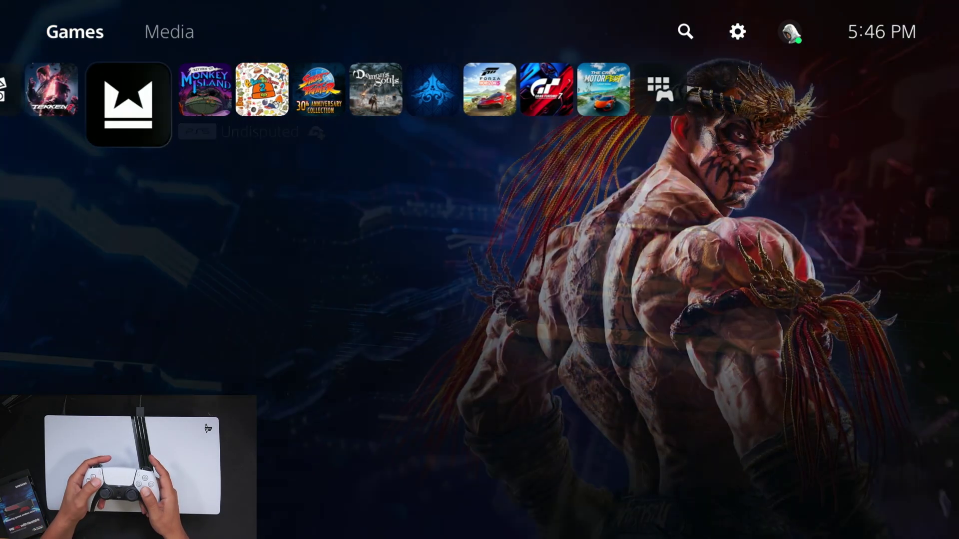
{"action": "key", "text": "Right"}
{"action": "key", "text": "Right"}
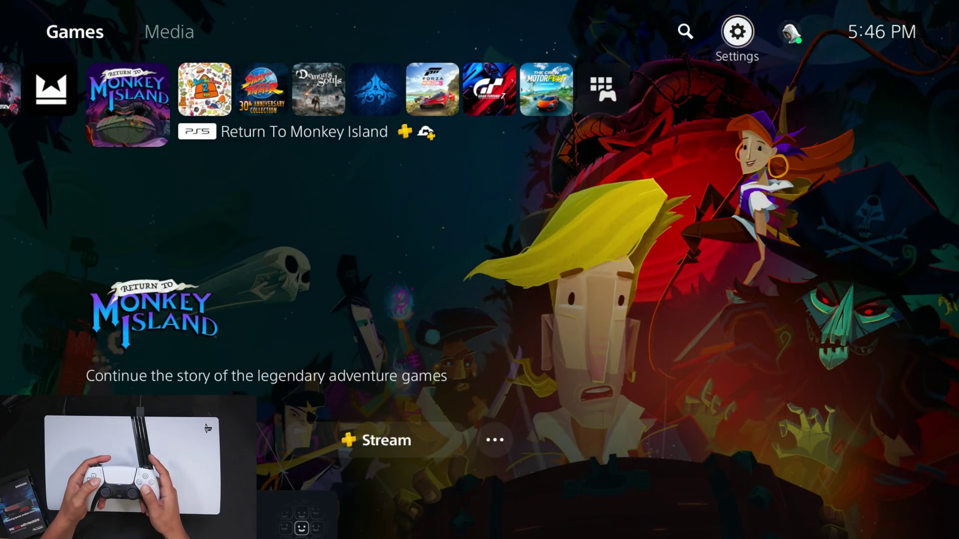
{"action": "key", "text": "Return"}
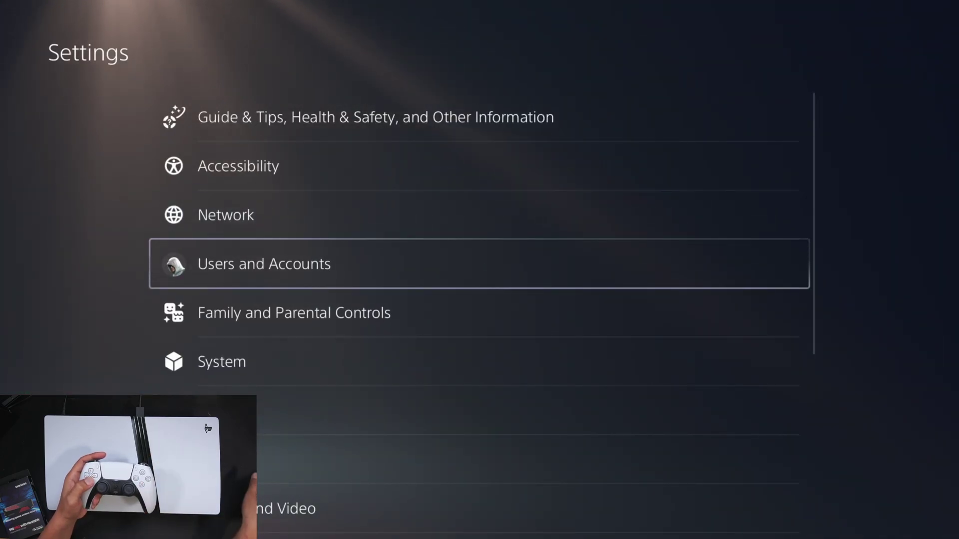
{"action": "key", "text": "Down"}
{"action": "key", "text": "Down"}
{"action": "key", "text": "Down"}
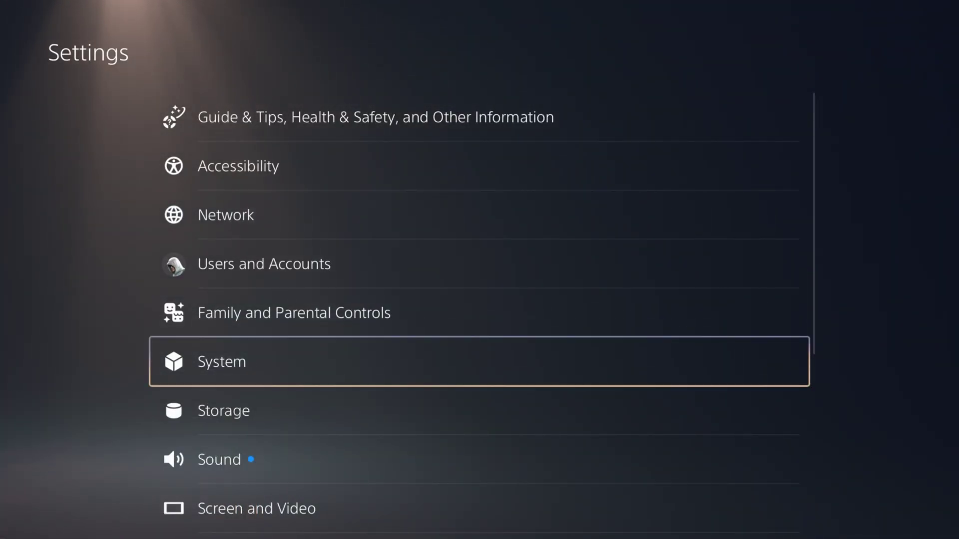
{"action": "key", "text": "Return"}
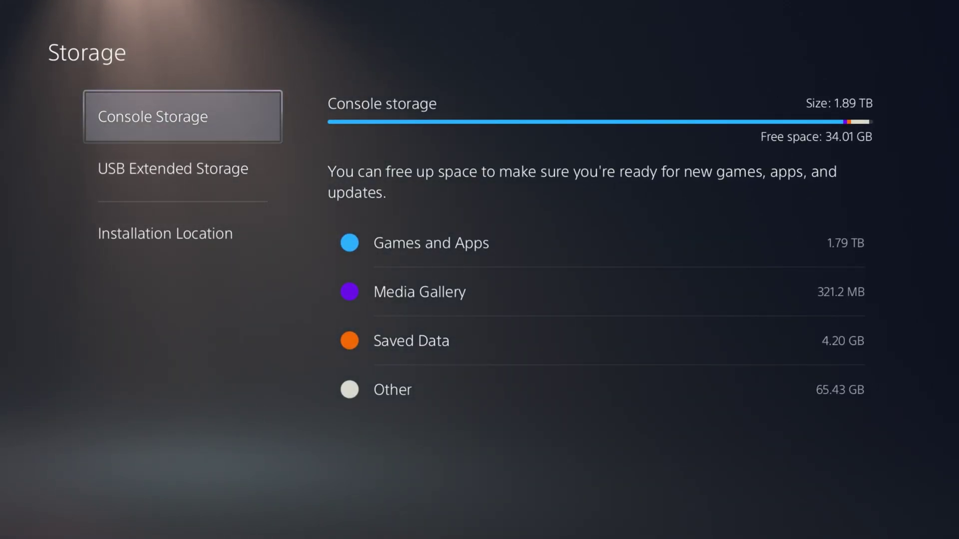
- Review how the console storage is divided among games and apps, media gallery, saved data and other content
{"action": "key", "text": "Right"}
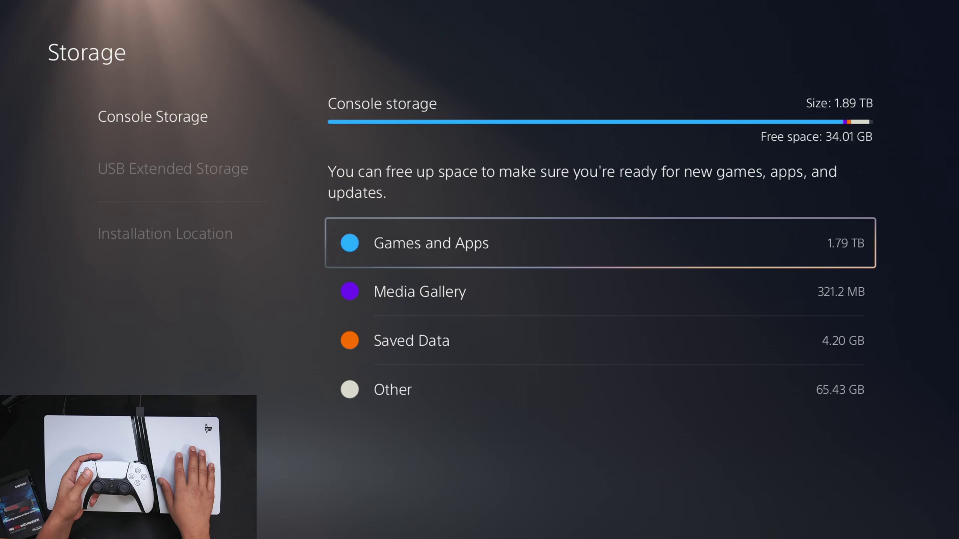
{"action": "key", "text": "Down"}
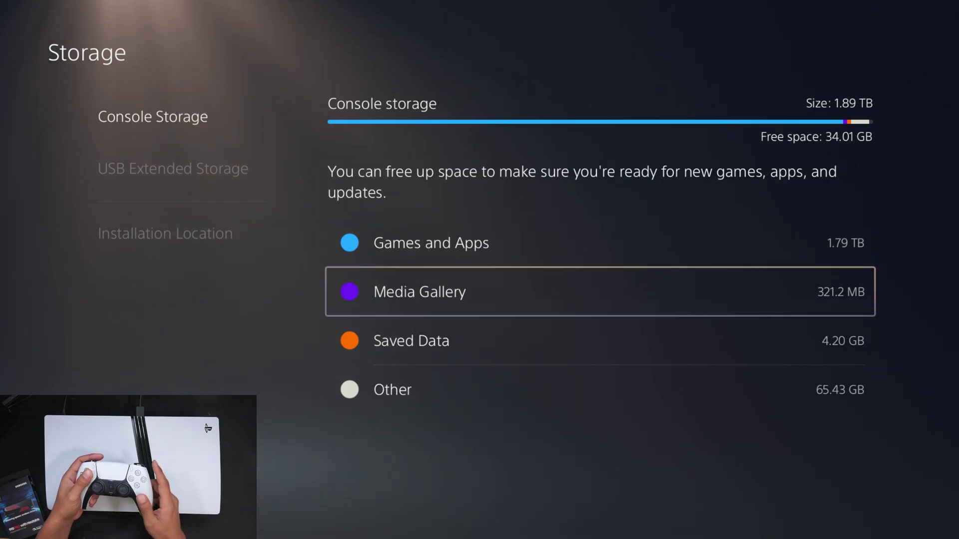
{"action": "key", "text": "Down"}
{"action": "key", "text": "Up"}
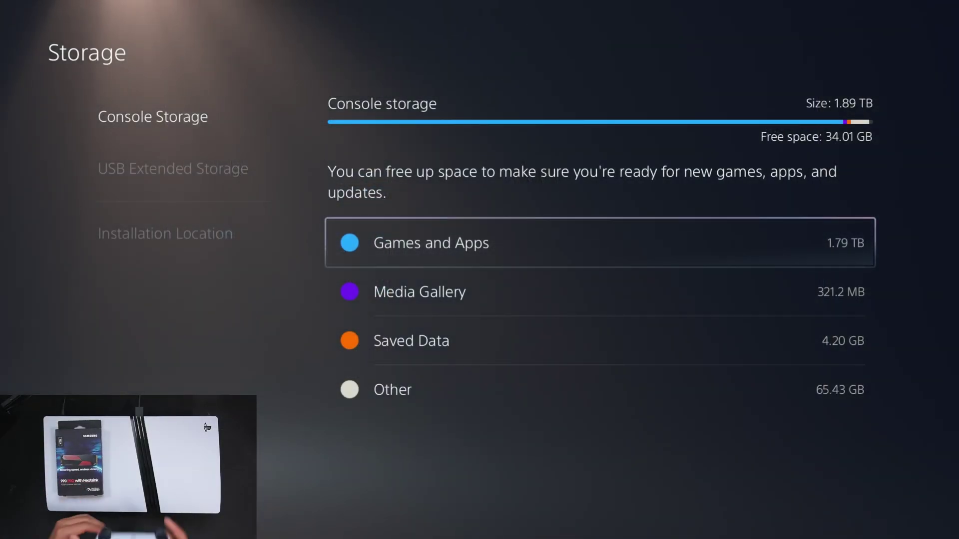
{"action": "key", "text": "Left"}
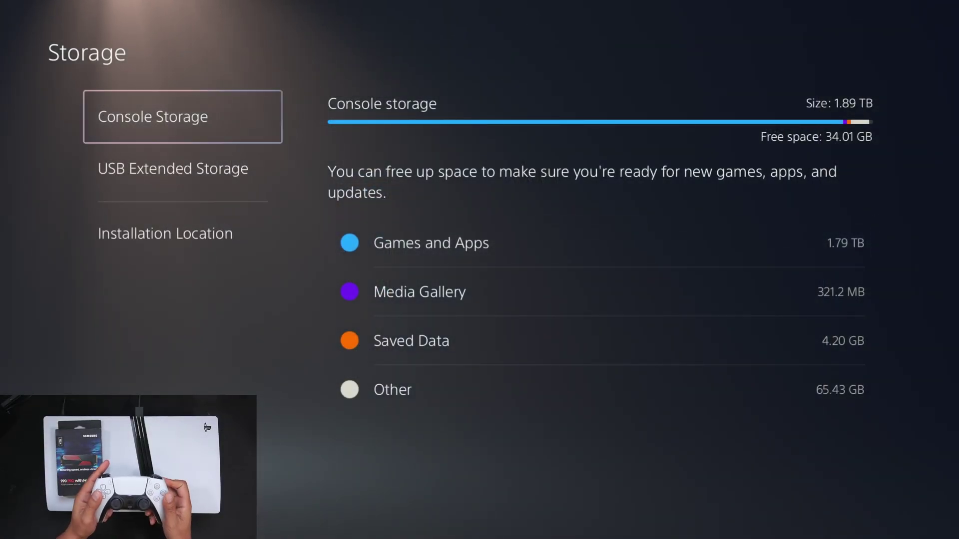
- Leave the Storage settings and open the console's power options
{"action": "key", "text": "Escape"}
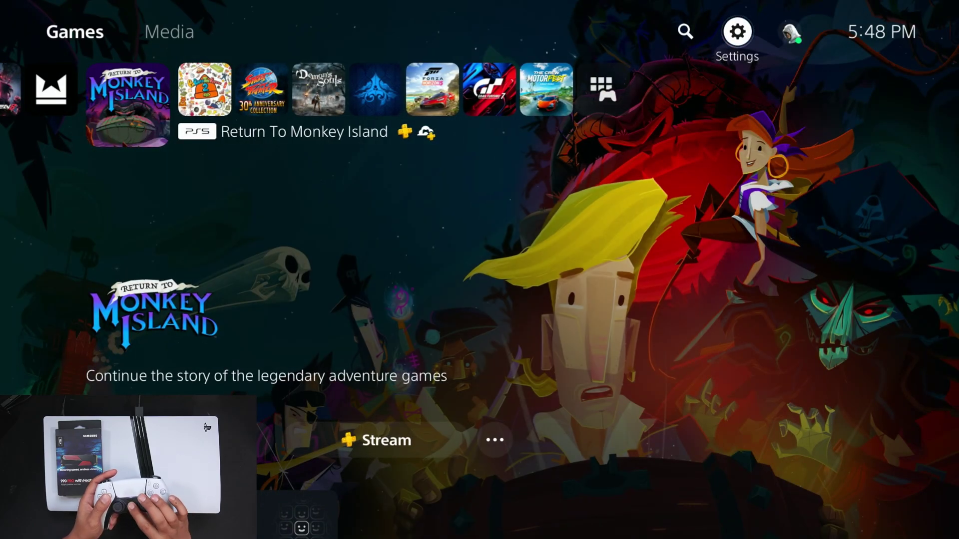
{"action": "key", "text": "super"}
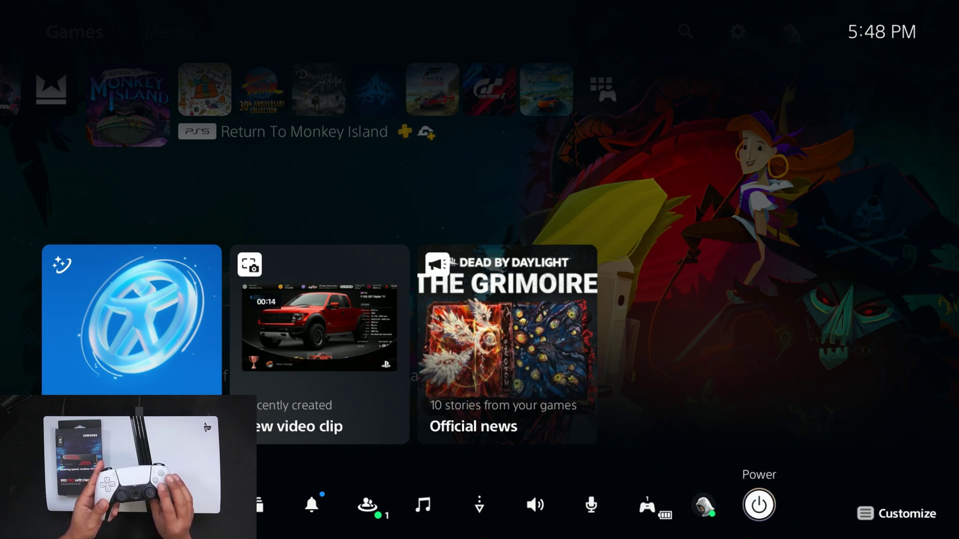
{"action": "key", "text": "Return"}
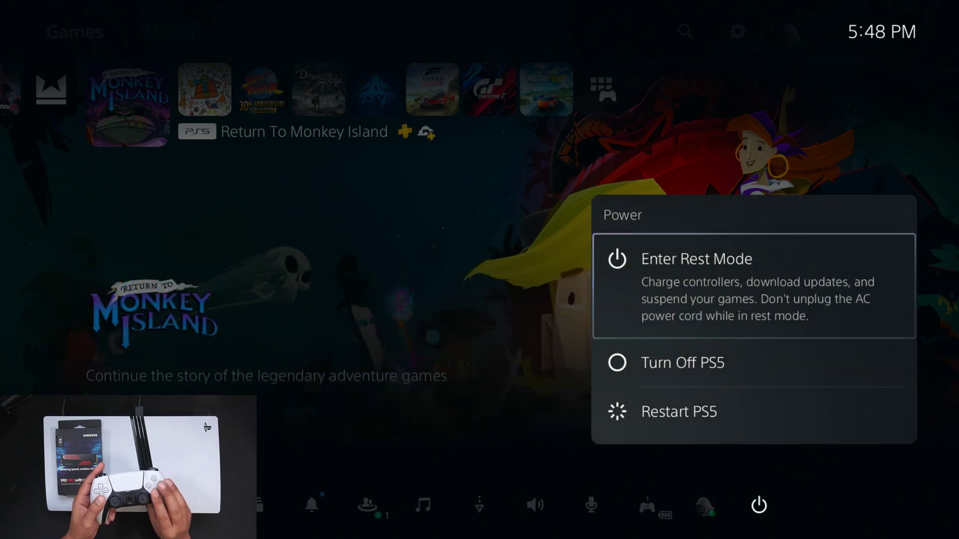
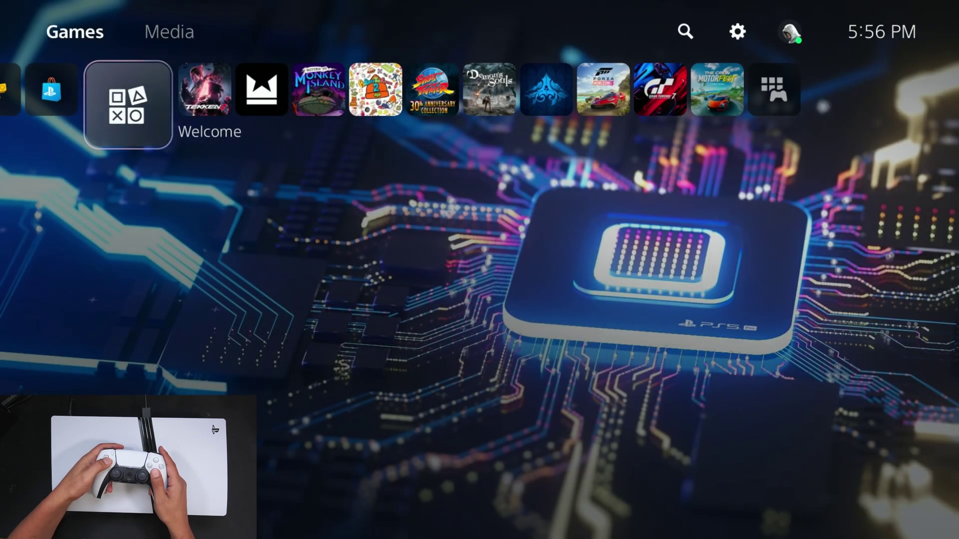
- Return to the Storage settings from the home screen and view the M.2 SSD storage
{"action": "key", "text": "Right"}
{"action": "key", "text": "Right"}
{"action": "key", "text": "Right"}
{"action": "key", "text": "Up"}
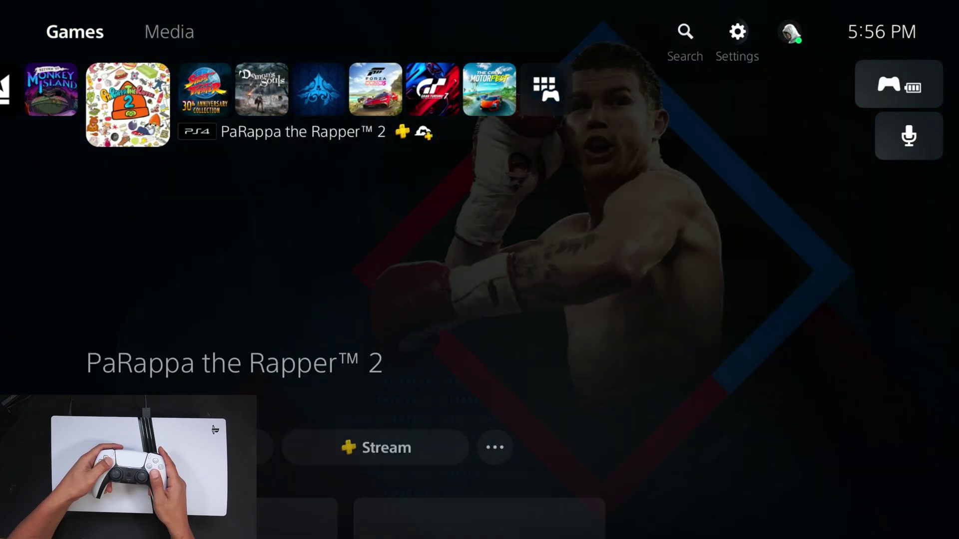
{"action": "key", "text": "Right"}
{"action": "key", "text": "Return"}
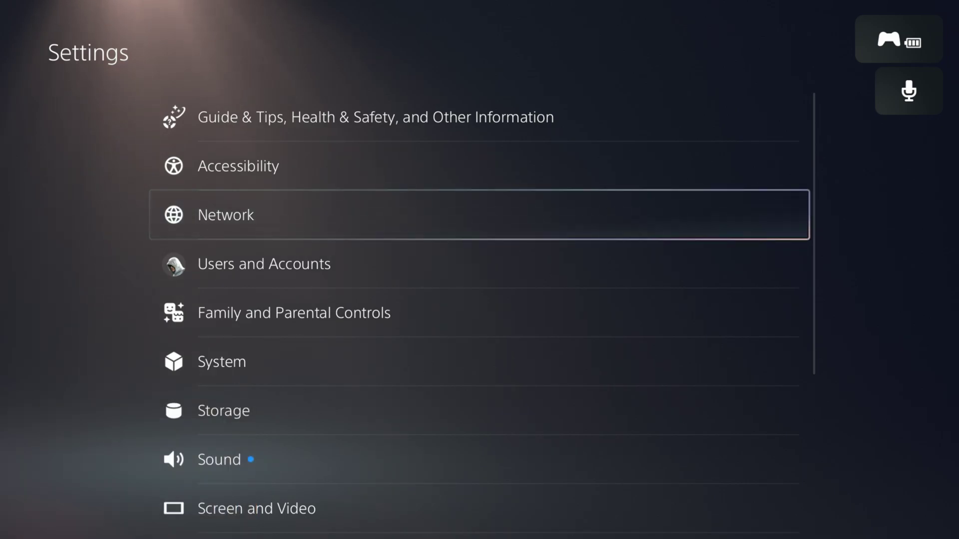
{"action": "key", "text": "Down"}
{"action": "key", "text": "Down"}
{"action": "key", "text": "Down"}
{"action": "key", "text": "Down"}
{"action": "key", "text": "Return"}
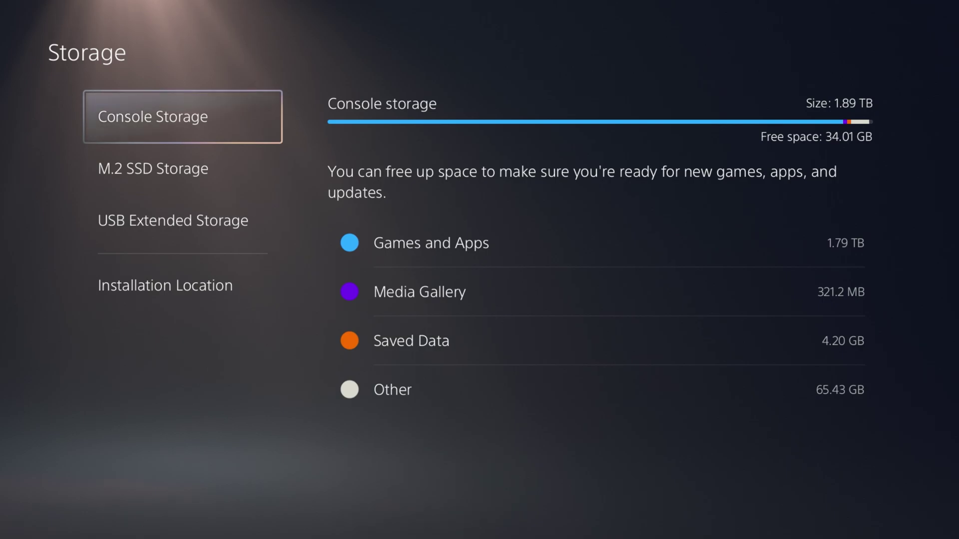
{"action": "key", "text": "Down"}
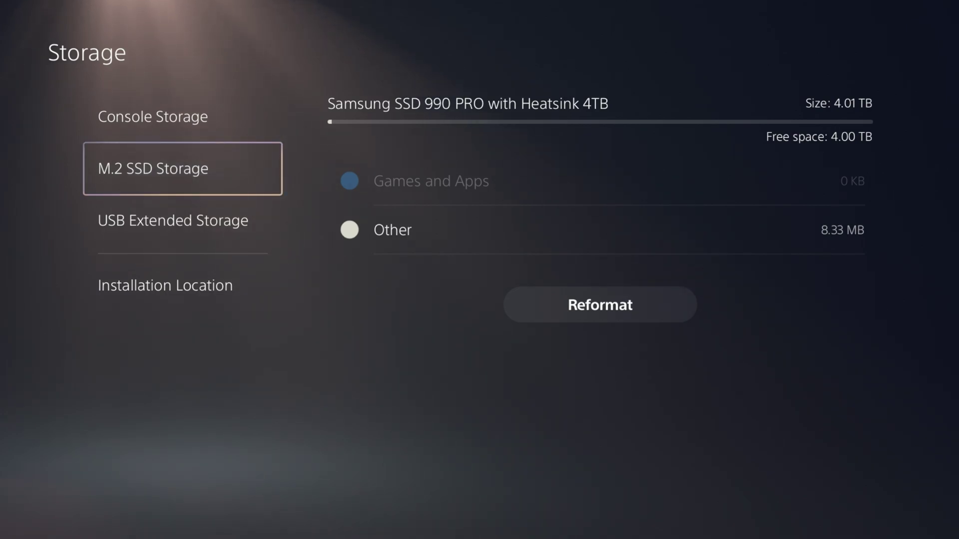
- Set the default installation location for PS5 games and apps to M.2 SSD Storage
{"action": "left_click", "coordinate": [182, 221]}
{"action": "left_click", "coordinate": [182, 285]}
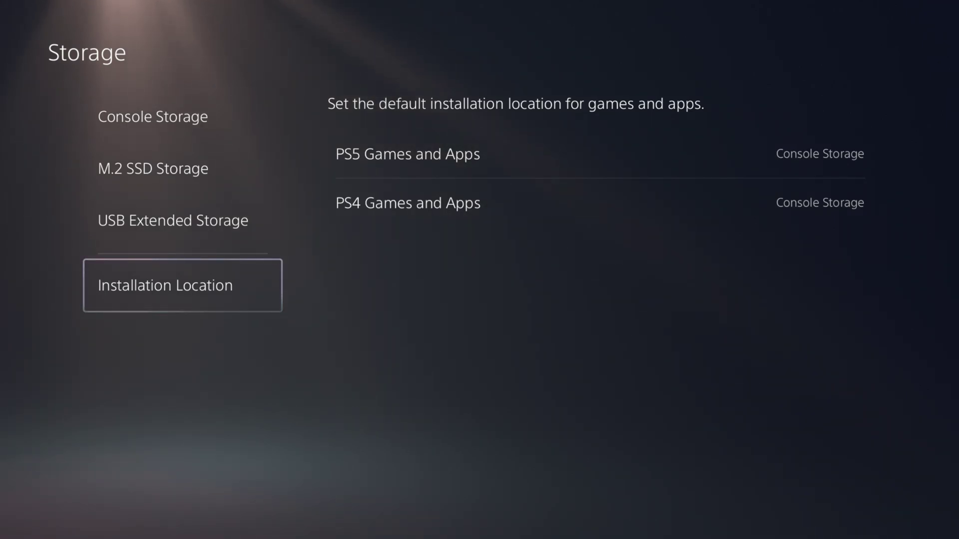
{"action": "left_click", "coordinate": [599, 154]}
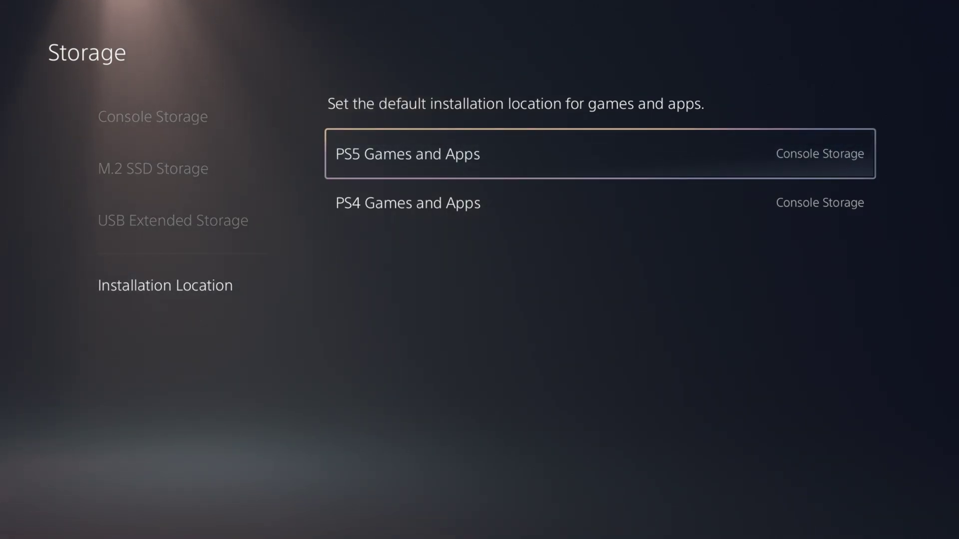
{"action": "left_click", "coordinate": [599, 202]}
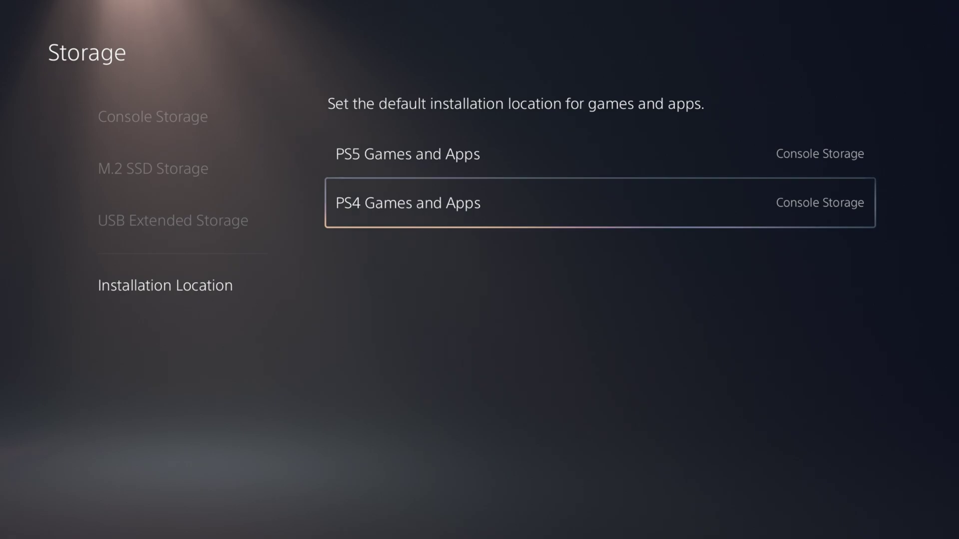
{"action": "left_click", "coordinate": [599, 153]}
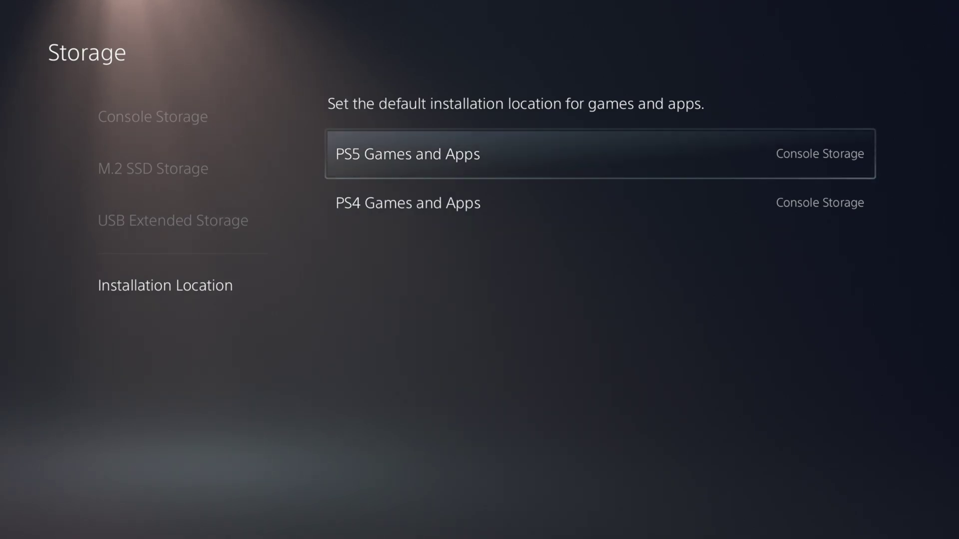
{"action": "key", "text": "Return"}
{"action": "key", "text": "Down"}
{"action": "key", "text": "Return"}
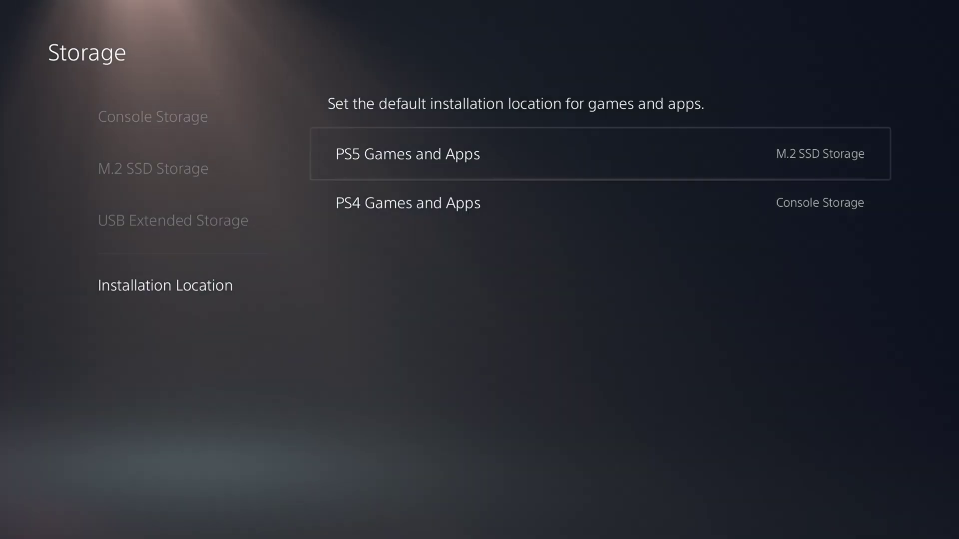
- Set the default installation location for PS4 games and apps to M.2 SSD Storage
{"action": "key", "text": "Down"}
{"action": "key", "text": "Return"}
{"action": "key", "text": "Down"}
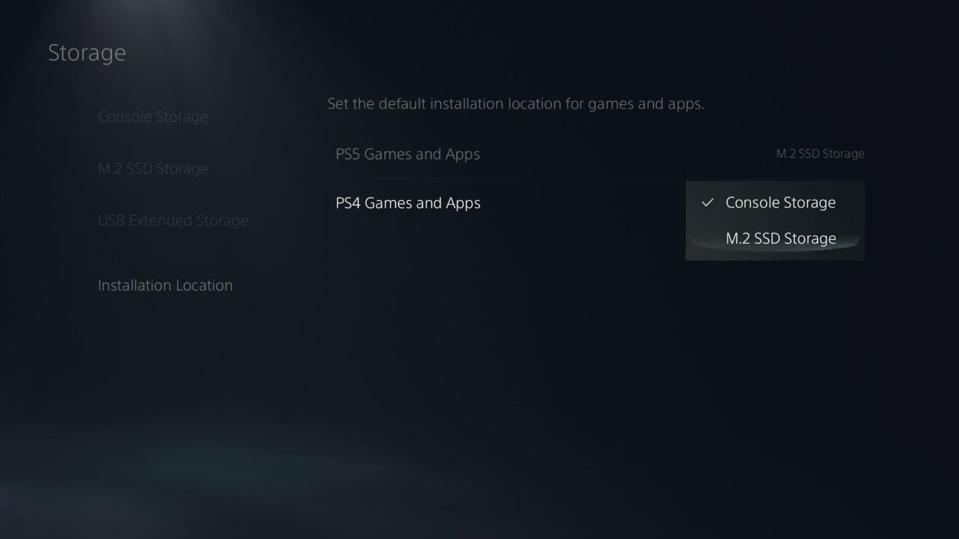
{"action": "key", "text": "Return"}
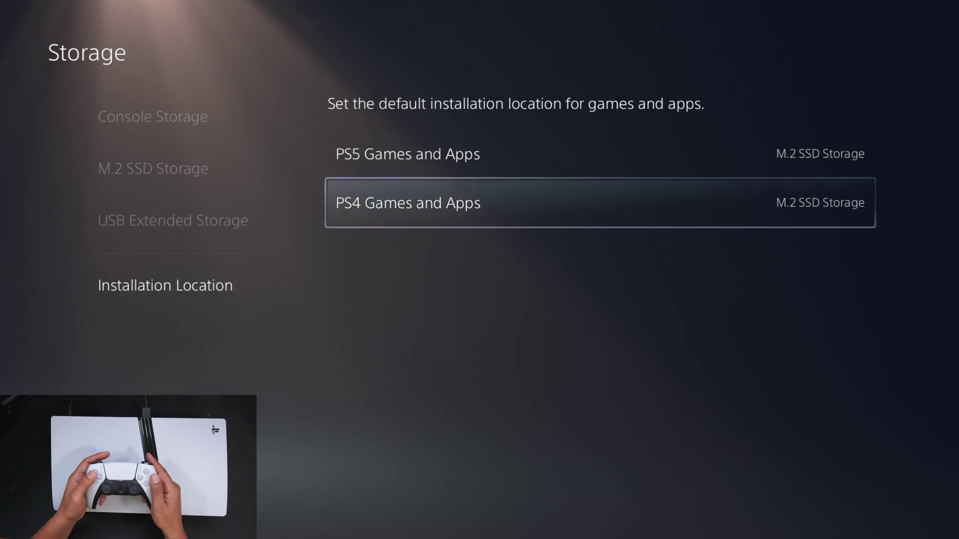
- Go back to the console storage overview and open its list of games and apps
{"action": "key", "text": "Left"}
{"action": "key", "text": "Up"}
{"action": "key", "text": "Up"}
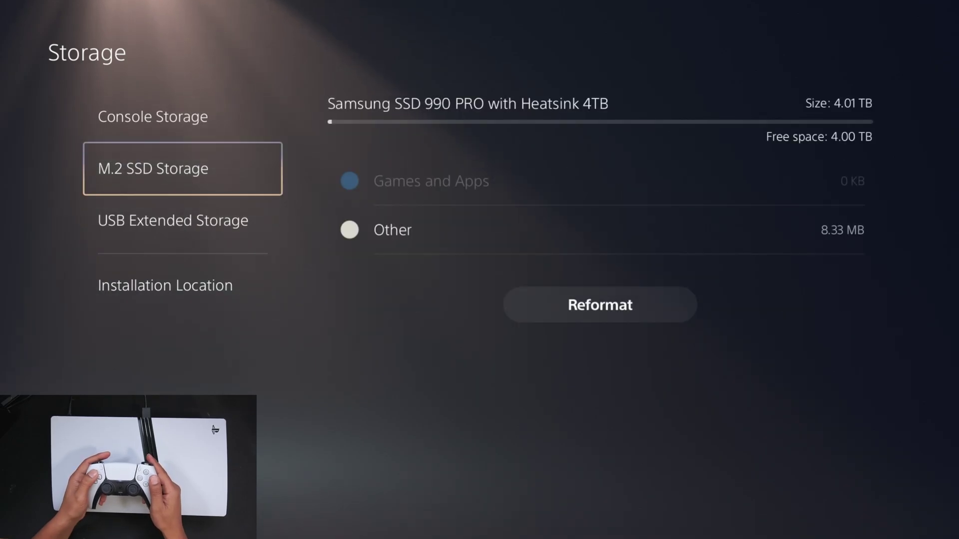
{"action": "key", "text": "Up"}
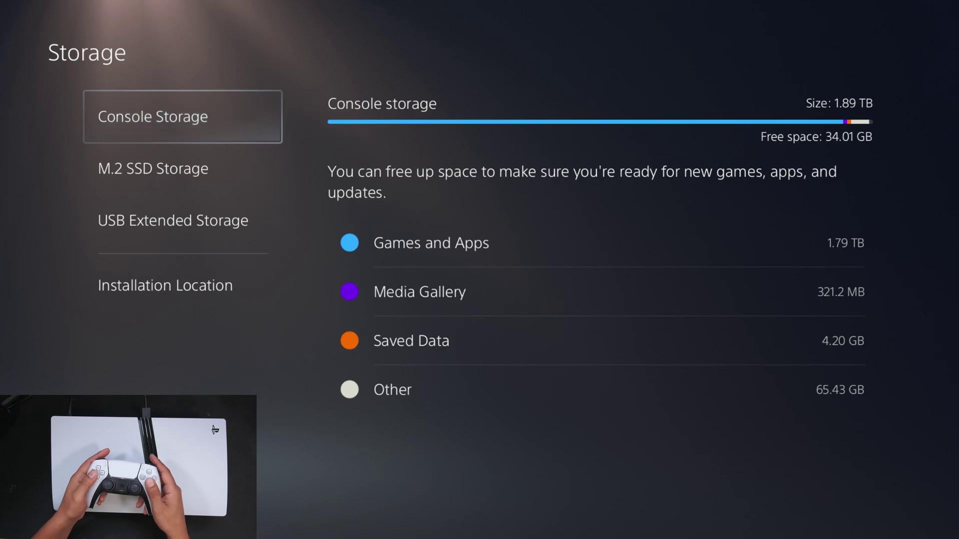
{"action": "key", "text": "Right"}
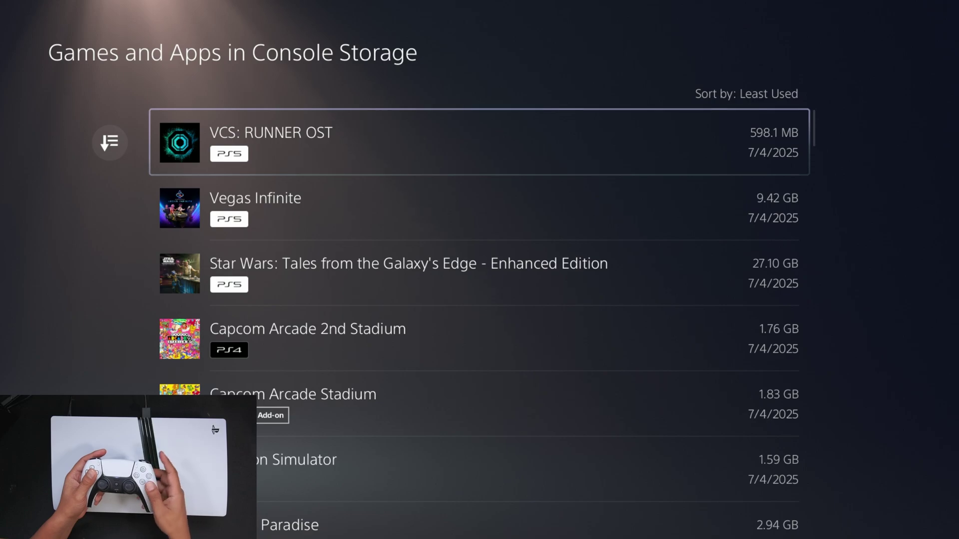
- Move THE CREW MOTORFEST from console storage to the M.2 SSD storage
{"action": "key", "text": "Down"}
{"action": "key", "text": "Down"}
{"action": "key", "text": "Down"}
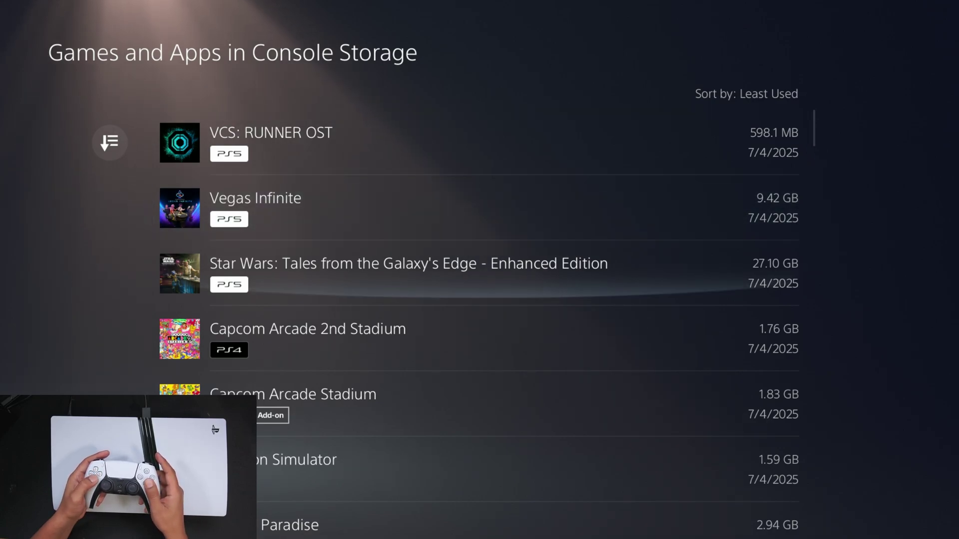
{"action": "key", "text": "Down"}
{"action": "key", "text": "Down"}
{"action": "key", "text": "Down"}
{"action": "key", "text": "Down"}
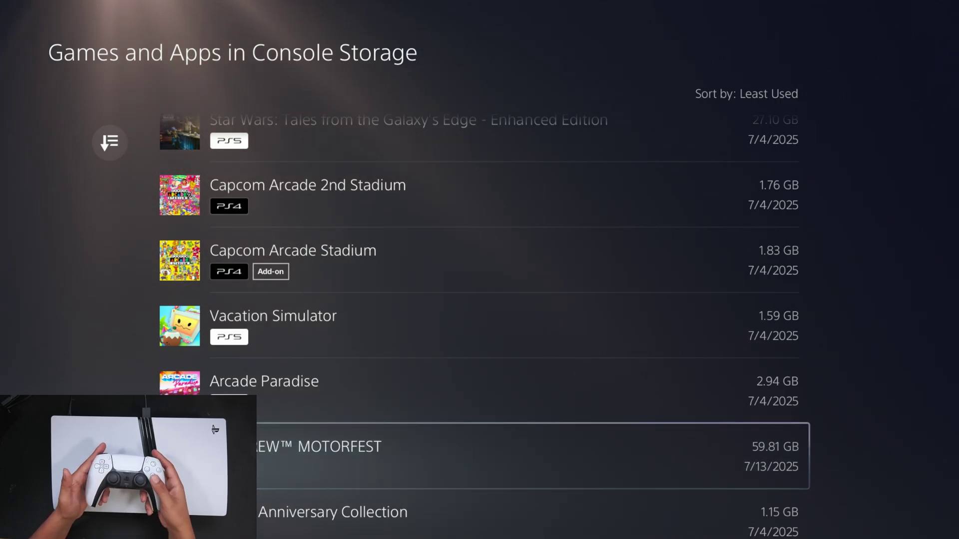
{"action": "key", "text": "Menu"}
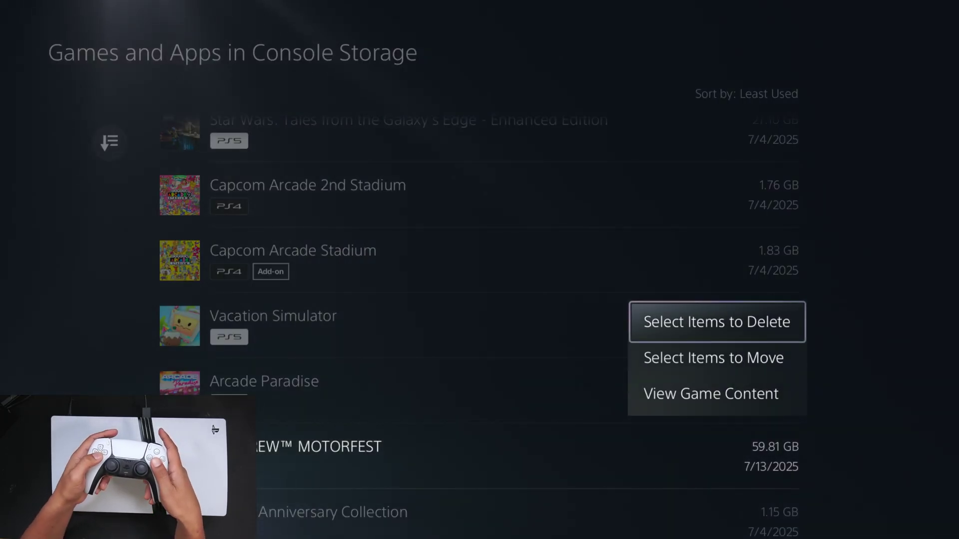
{"action": "key", "text": "Down"}
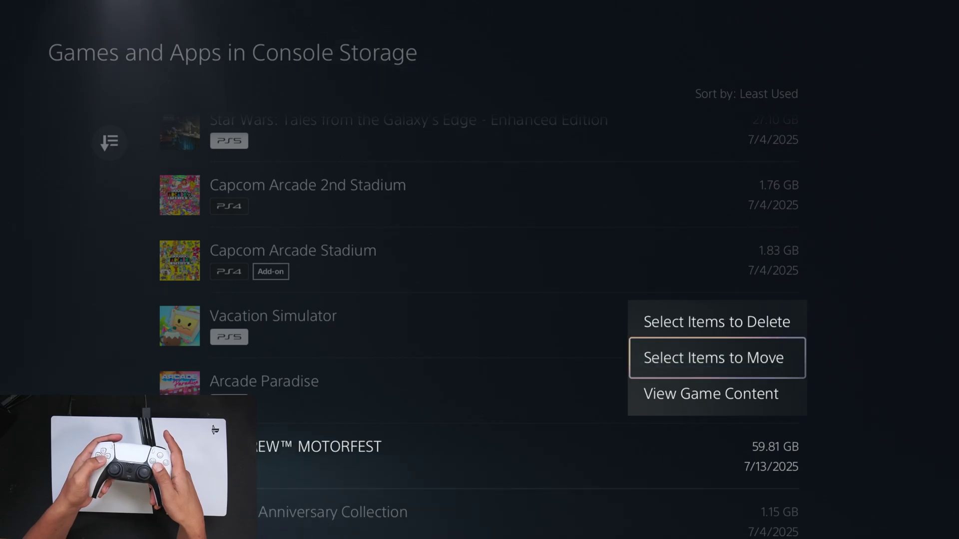
{"action": "key", "text": "Return"}
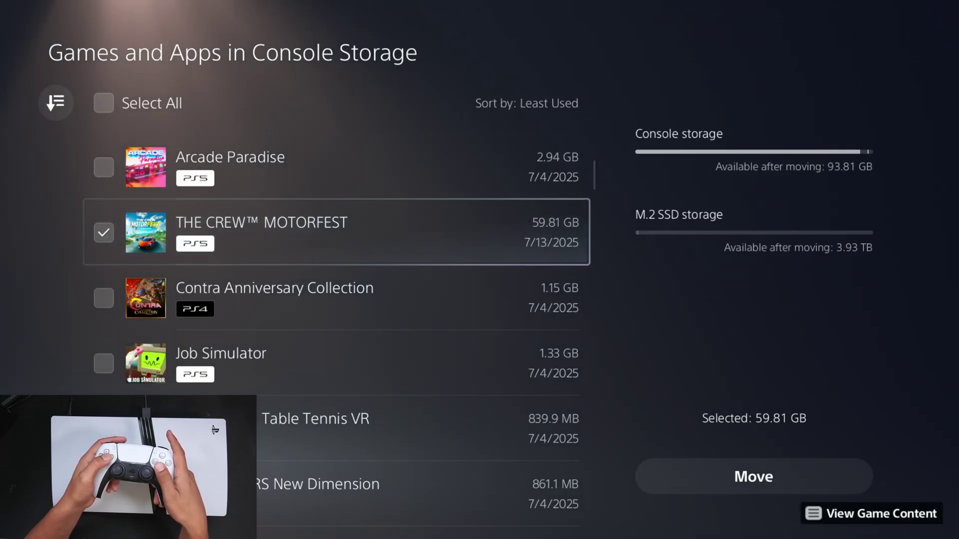
{"action": "key", "text": "Right"}
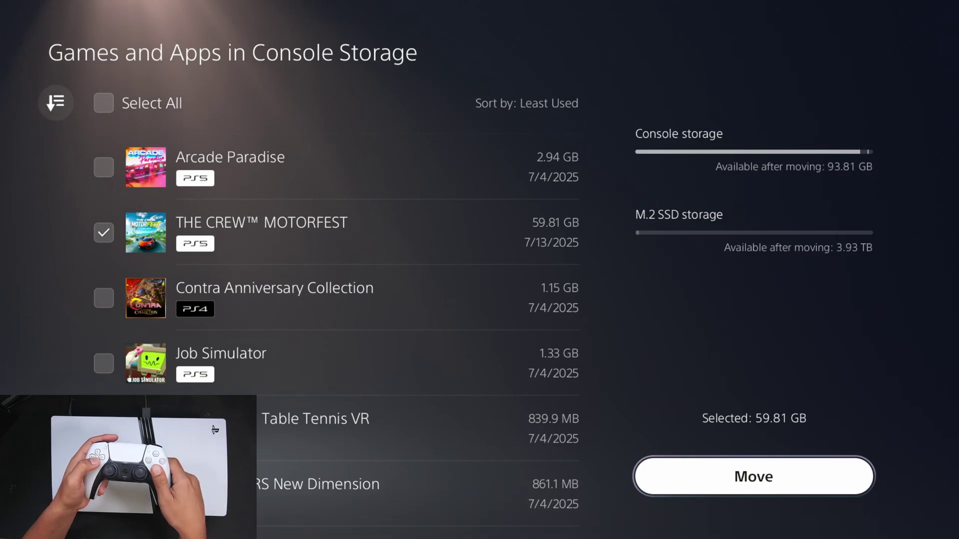
{"action": "key", "text": "Return"}
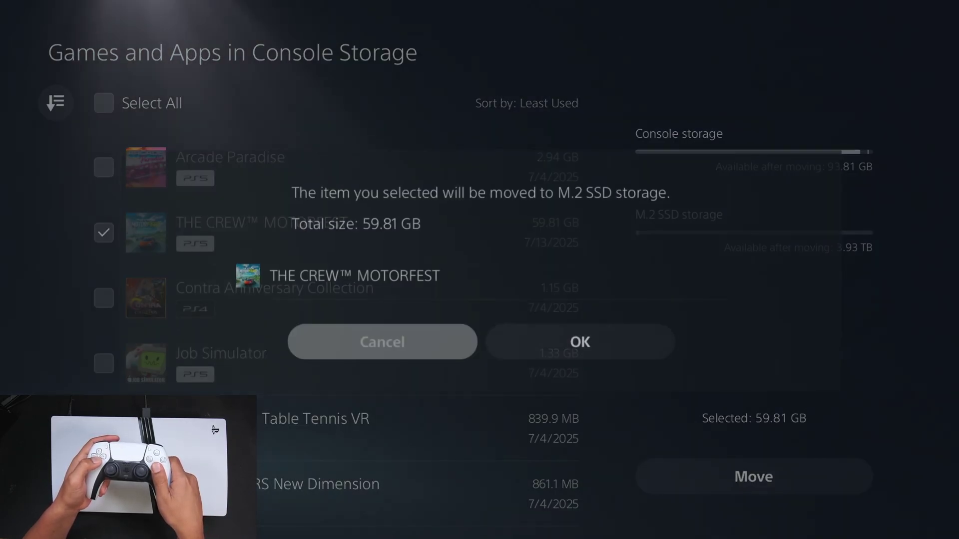
{"action": "key", "text": "Right"}
{"action": "key", "text": "Return"}
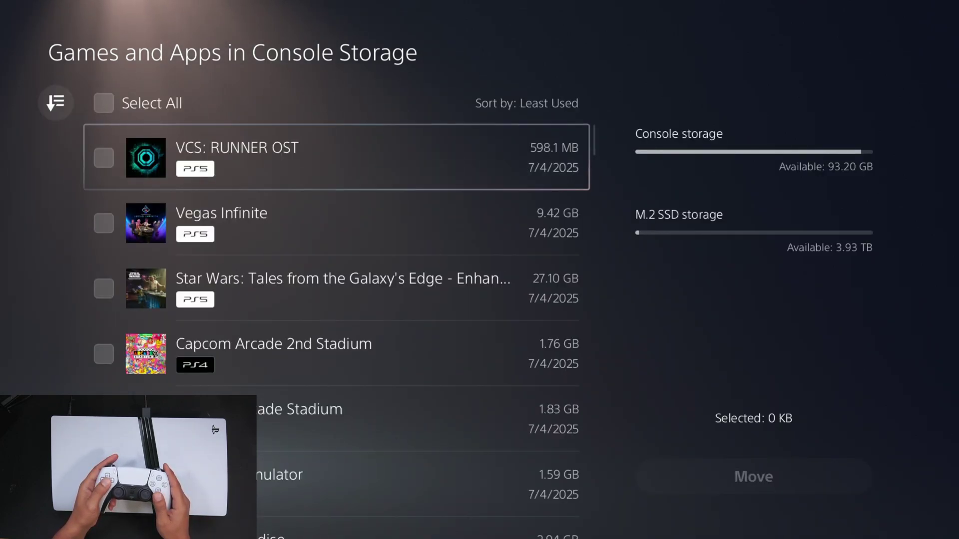
- Leave the console storage game list and check the list of games and apps in M.2 SSD storage
{"action": "key", "text": "Escape"}
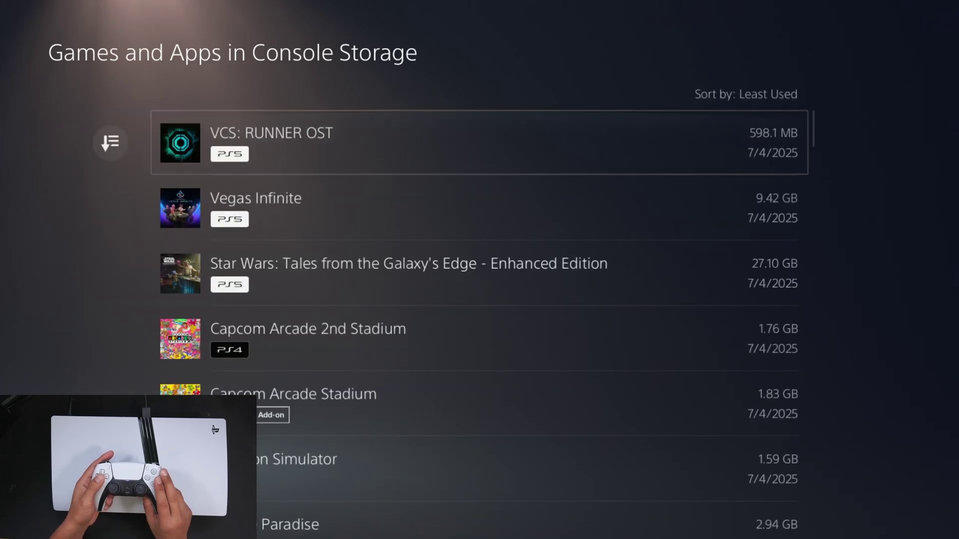
{"action": "key", "text": "Escape"}
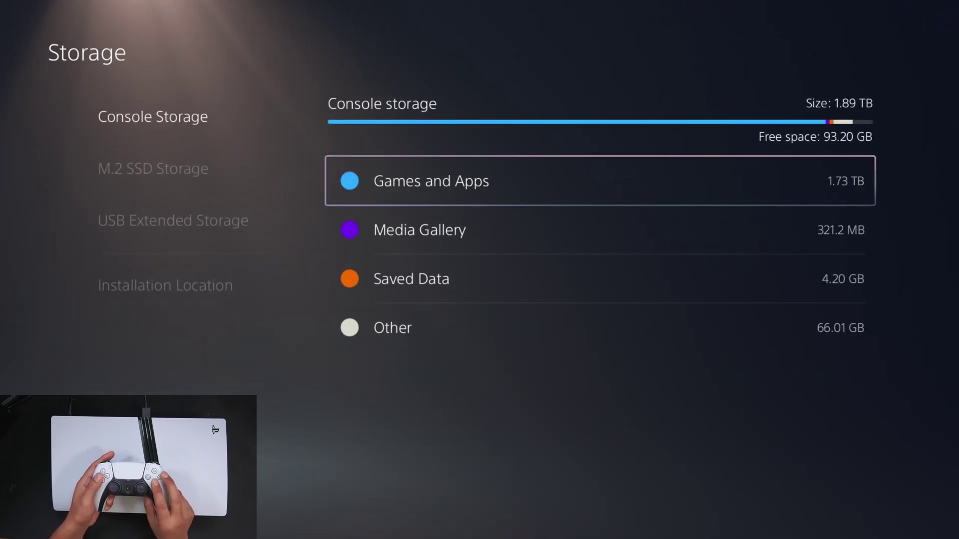
{"action": "key", "text": "Left"}
{"action": "key", "text": "Down"}
{"action": "key", "text": "Right"}
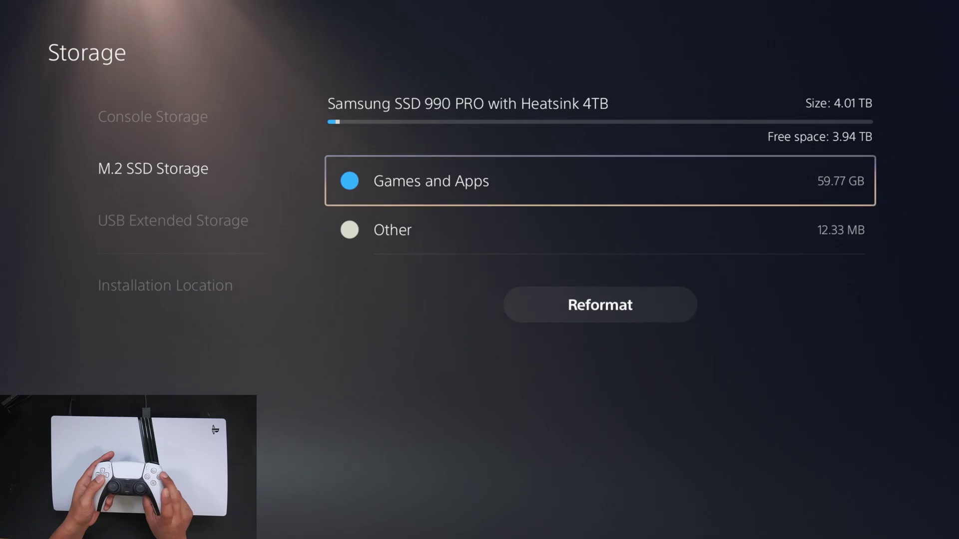
{"action": "key", "text": "Return"}
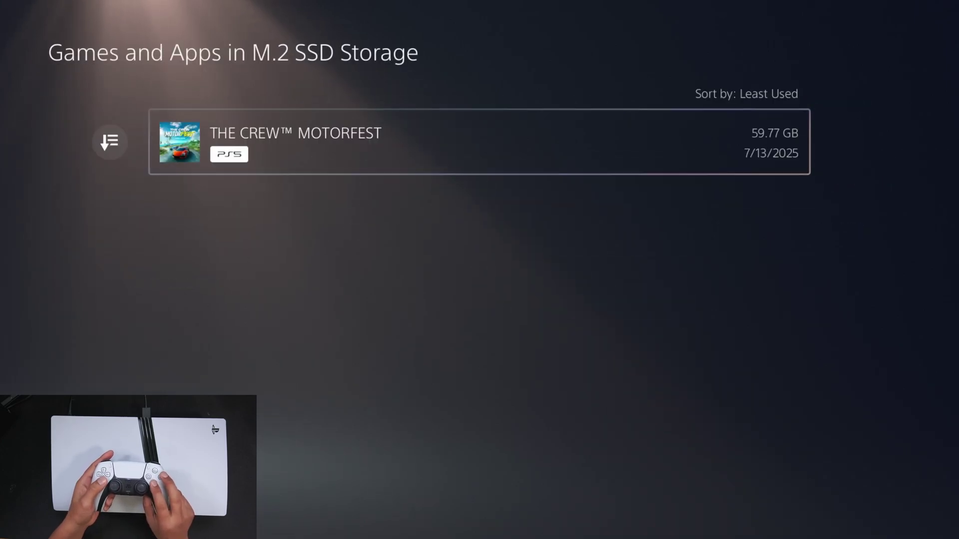
- Exit the M.2 SSD storage list and the settings to return to the home screen
{"action": "key", "text": "Escape"}
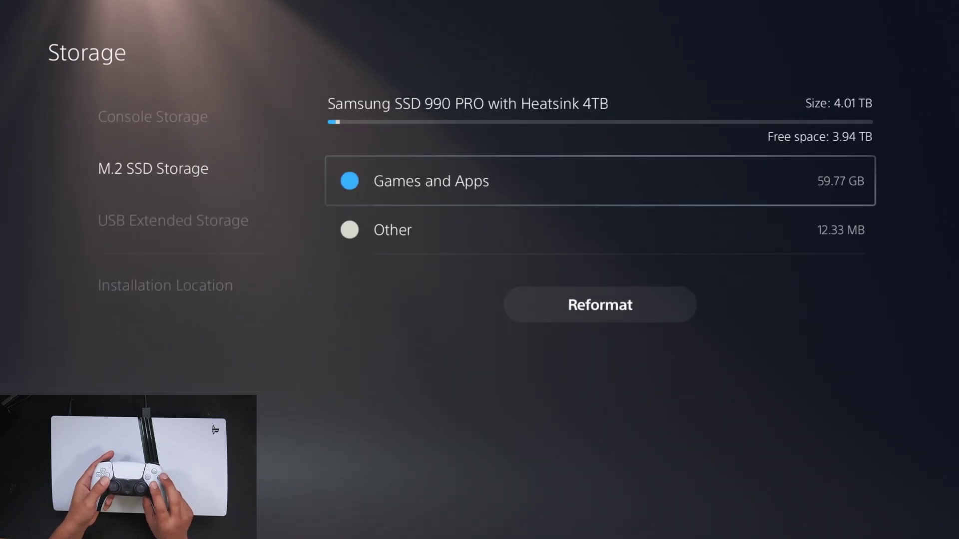
{"action": "key", "text": "Escape"}
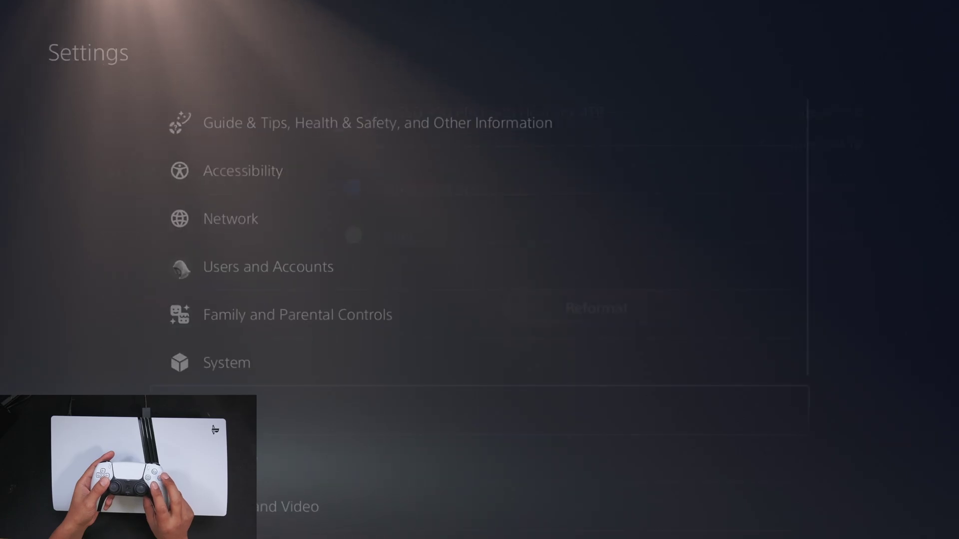
{"action": "key", "text": "Escape"}
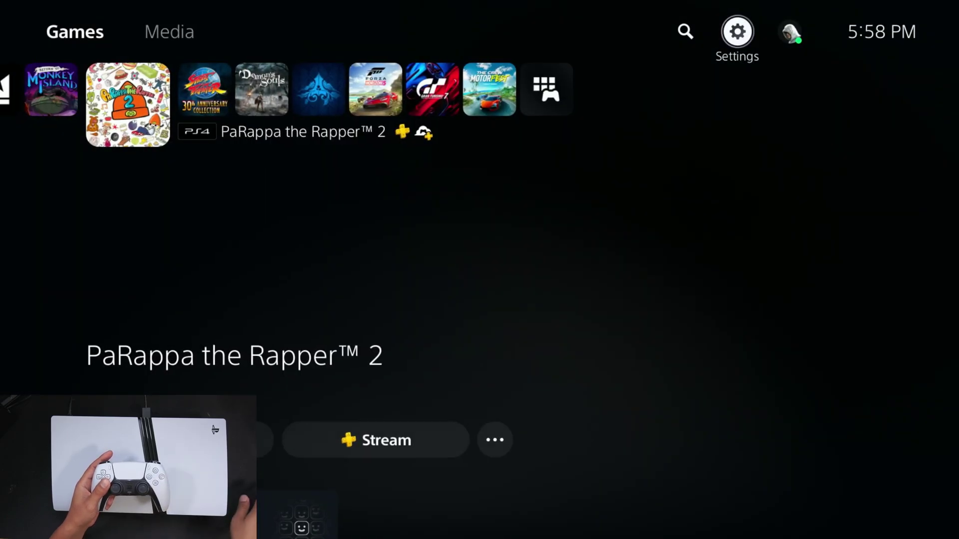